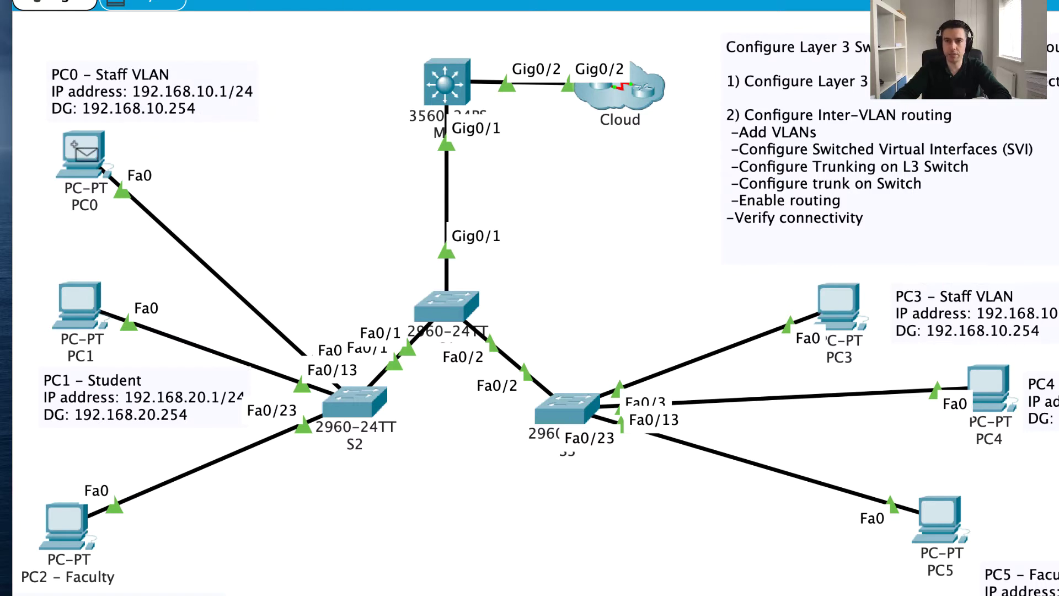
Send a simple PDU from PC0 to PC1 and step it forward to the 3560 multilayer switch.
click(77, 146)
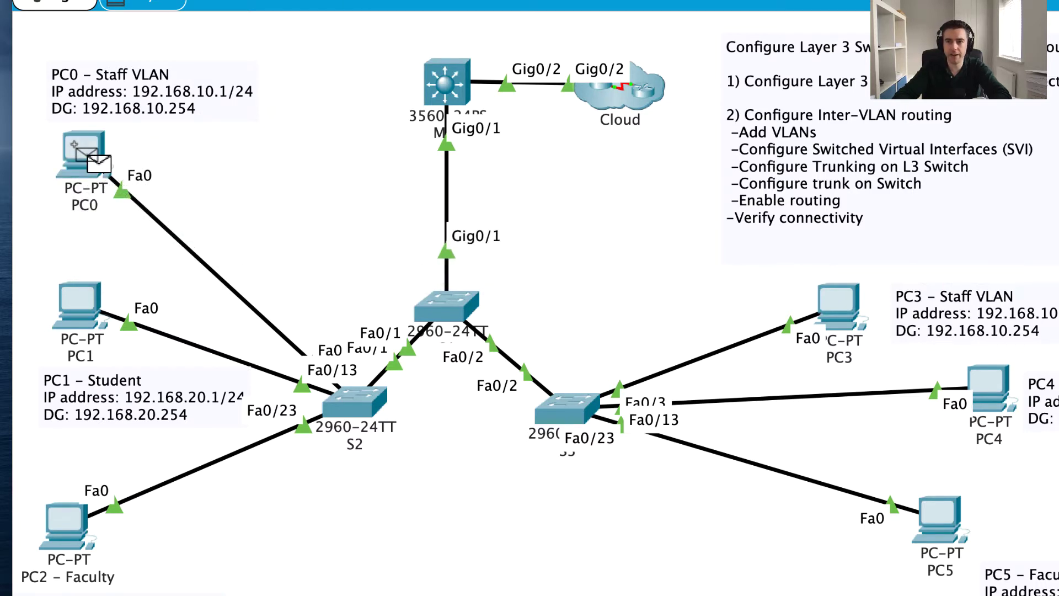
click(85, 316)
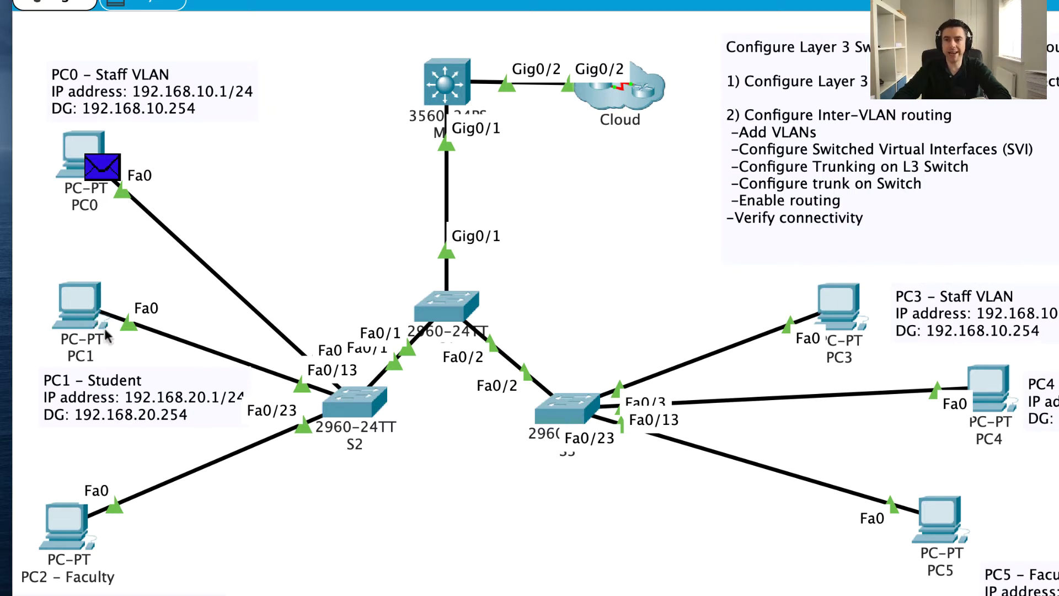
mouse_move(456, 91)
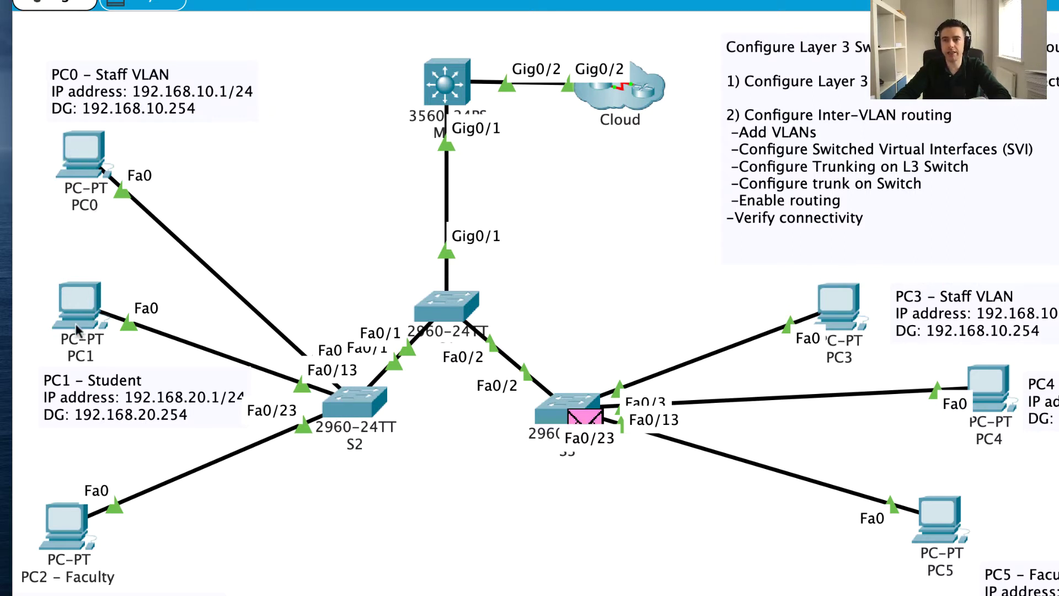
mouse_move(78, 329)
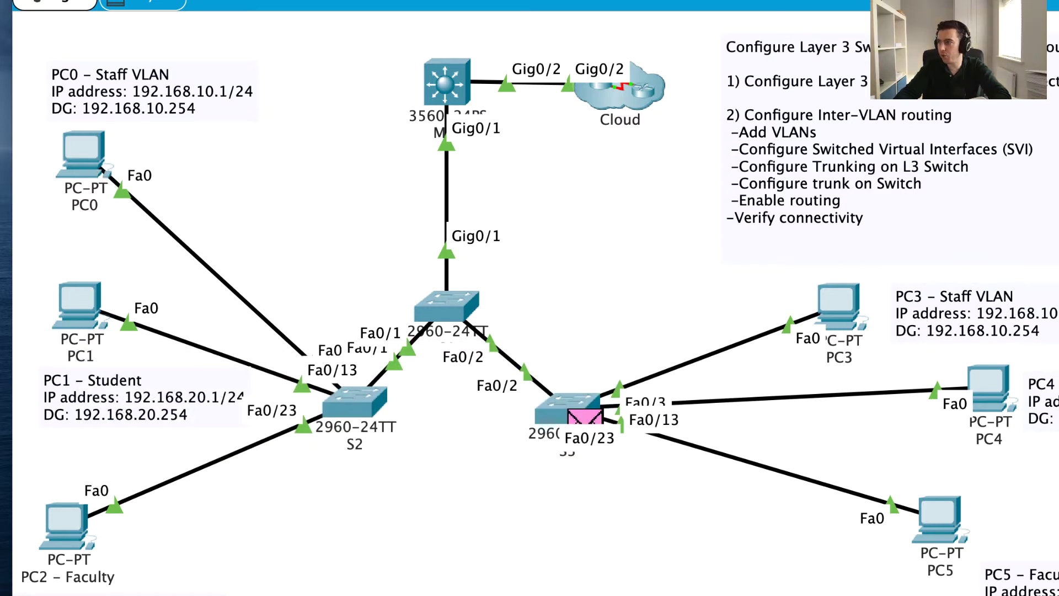
click(463, 98)
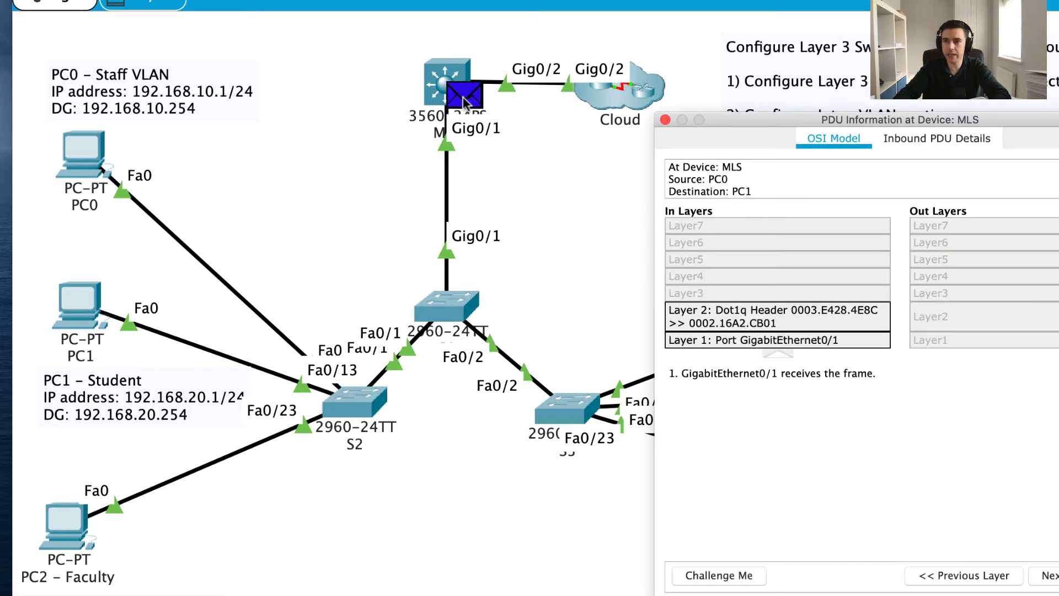
click(937, 139)
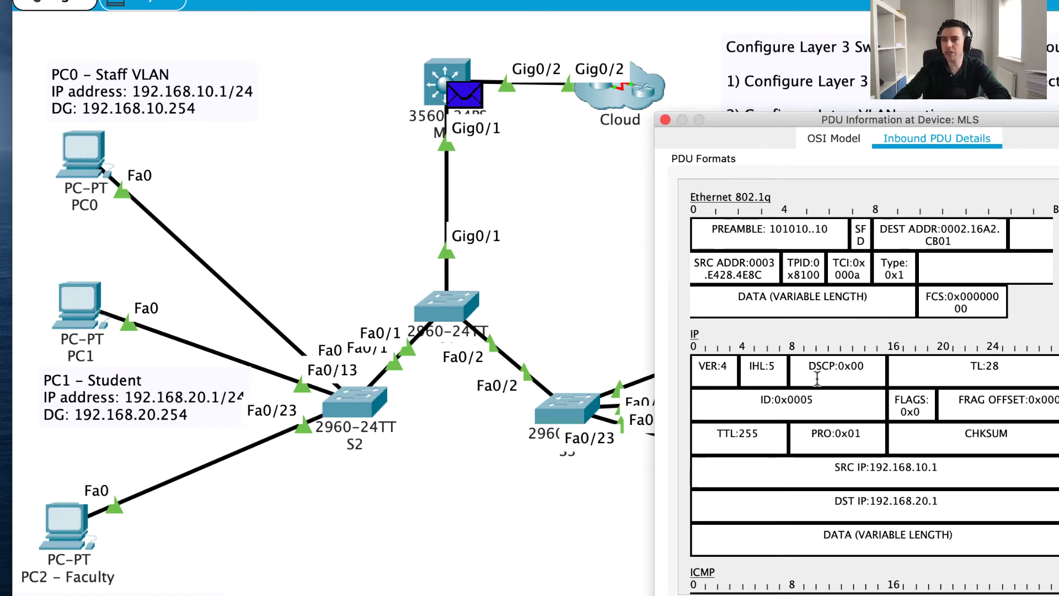
drag(839, 467, 939, 467)
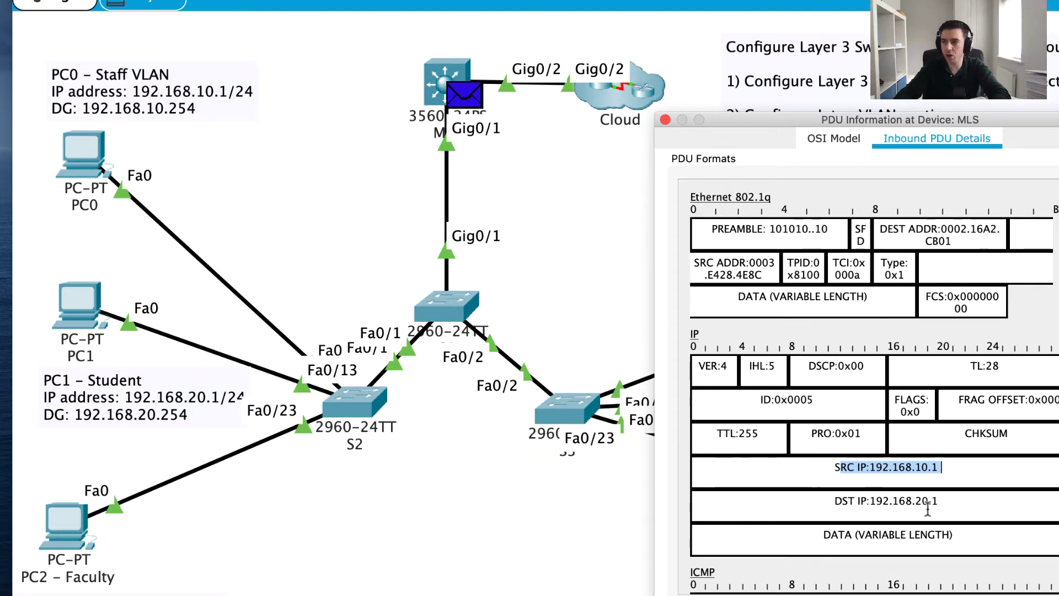
drag(940, 501, 834, 500)
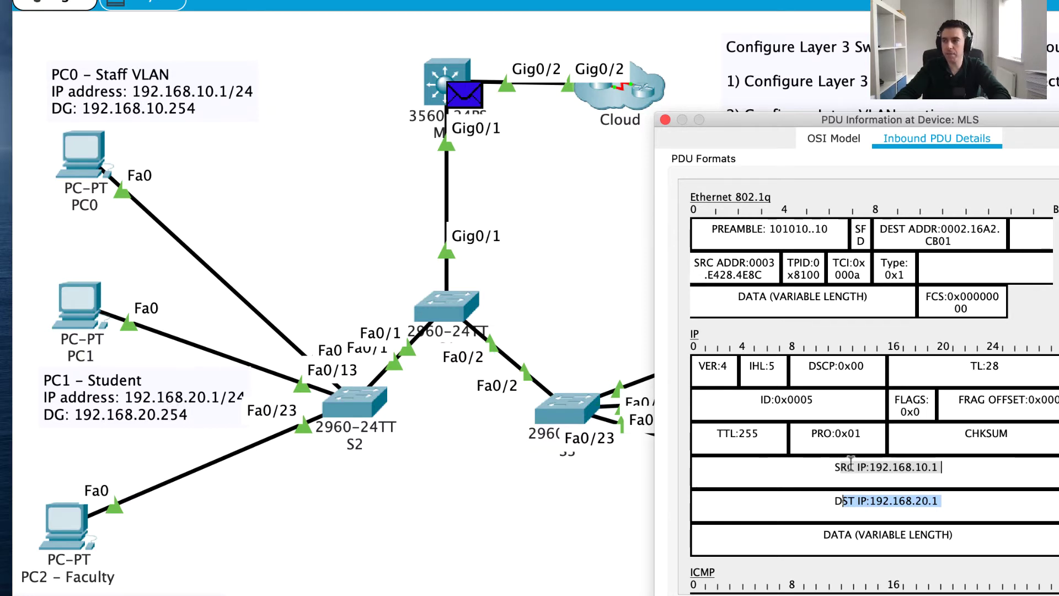
click(664, 120)
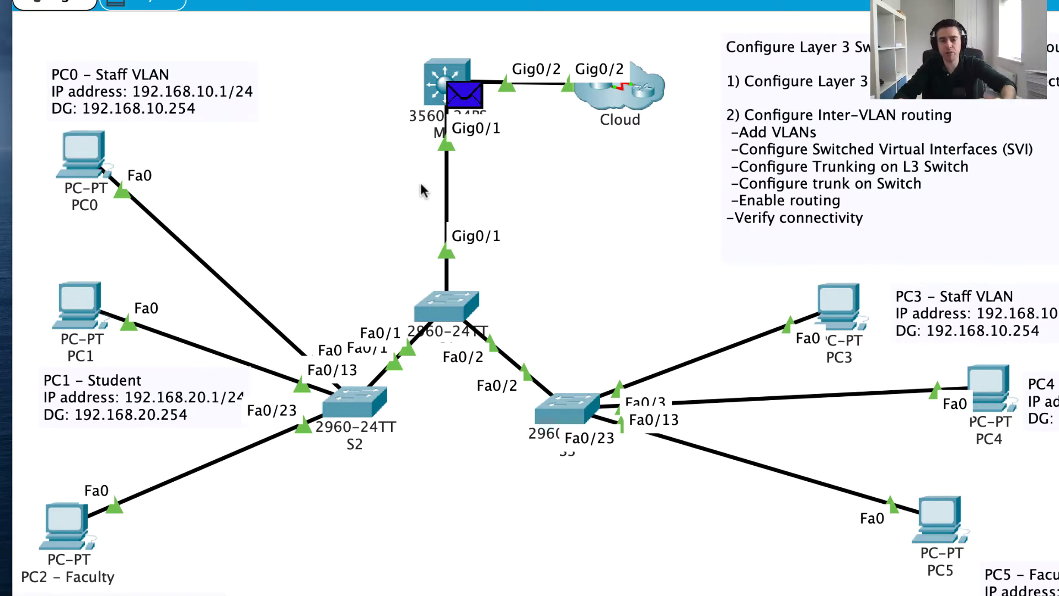
Run show ip route in the 3560 switch's CLI, showing only 'Default gateway is not set'.
click(444, 92)
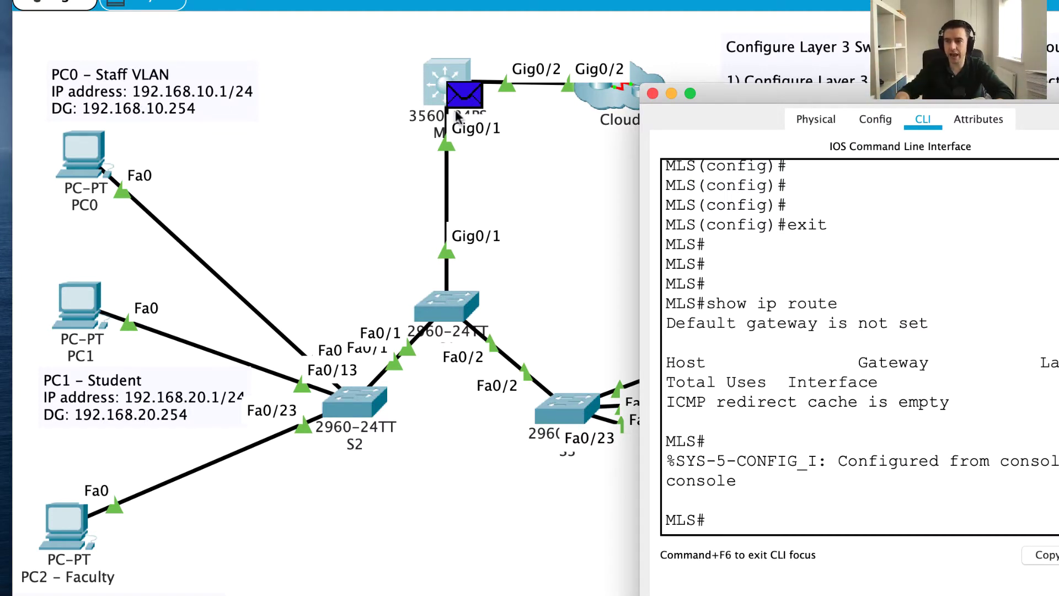
click(816, 497)
key(Return)
key(Return)
key(Return)
key(Return)
key(Return)
key(Return)
key(Return)
key(Return)
key(Return)
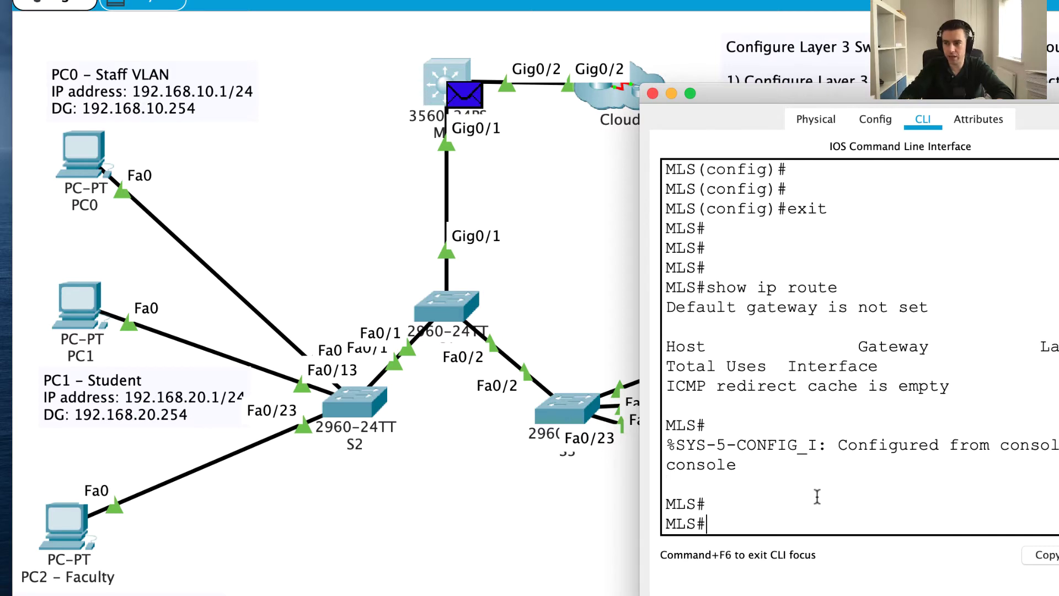
text(show ip route)
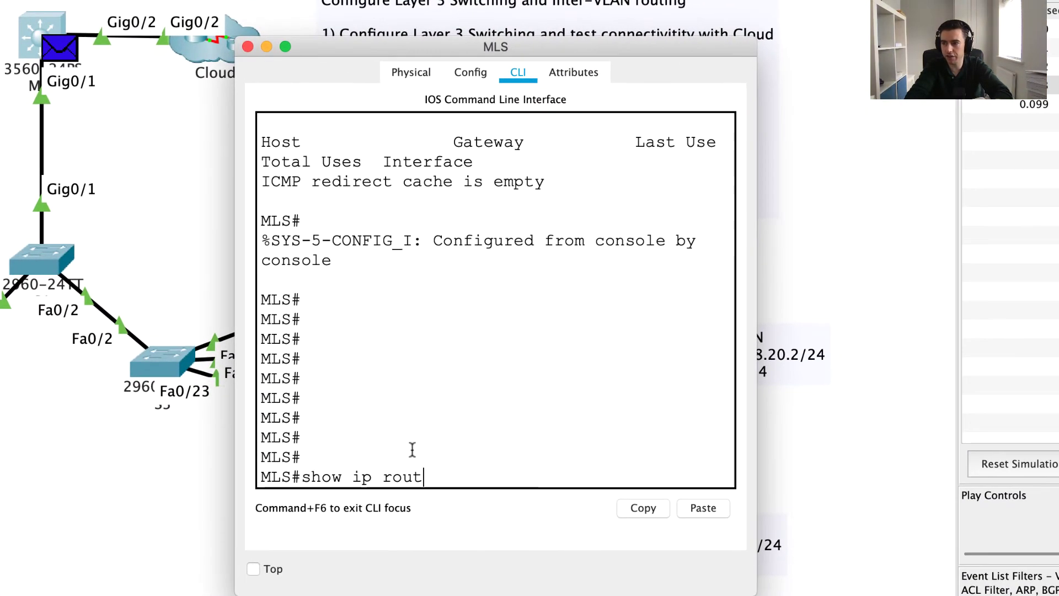
key(Return)
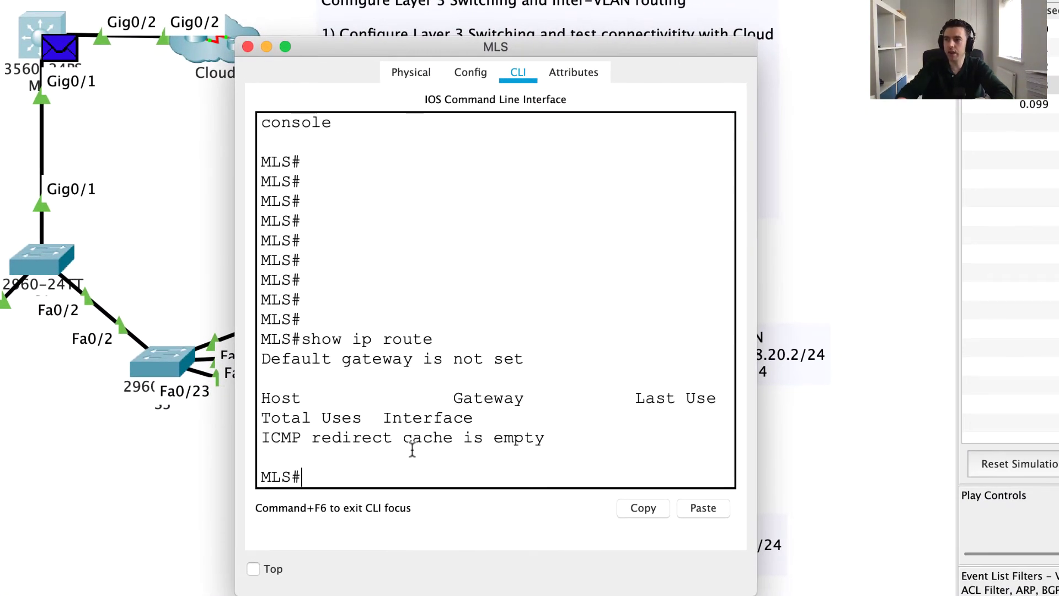
drag(231, 478, 48, 479)
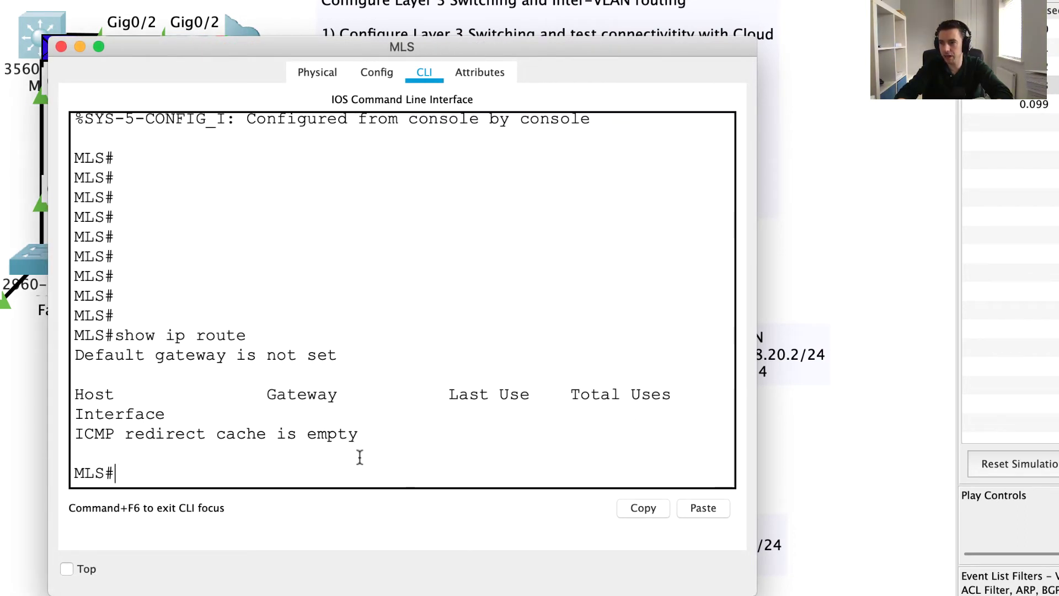
drag(377, 441, 70, 393)
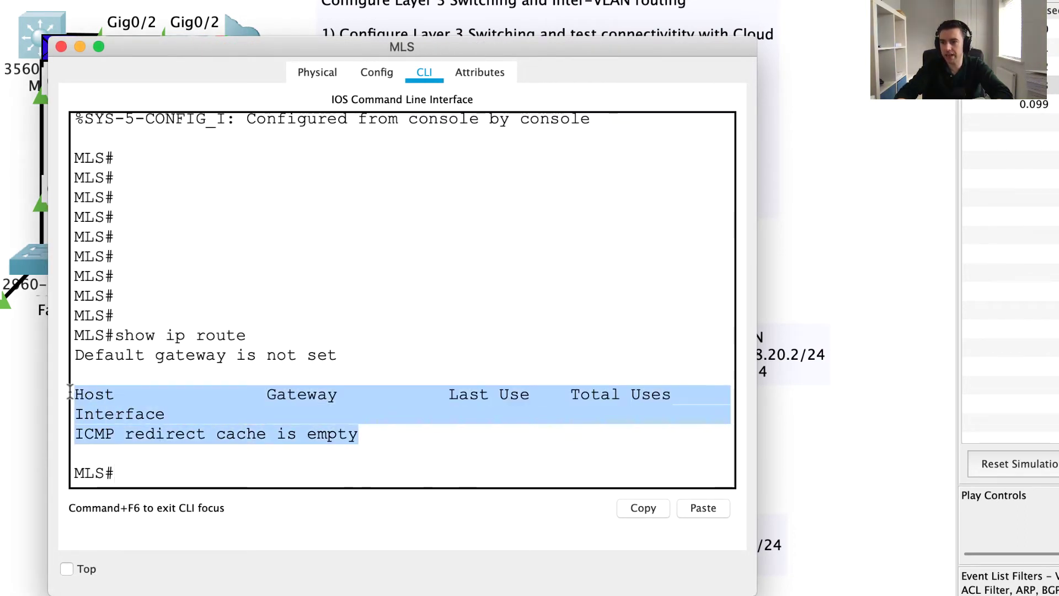
click(166, 411)
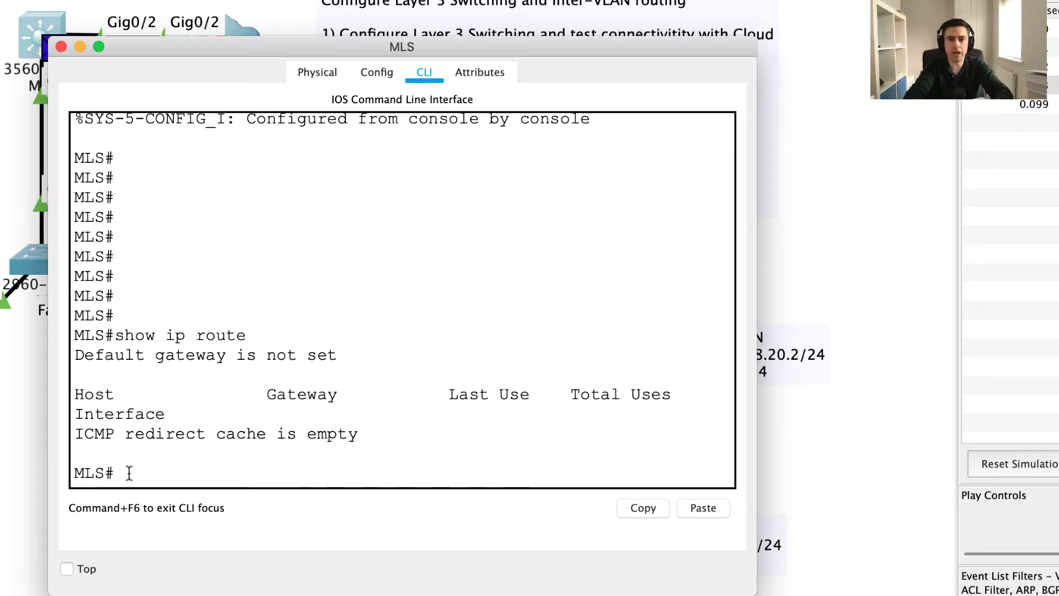
Enable ip routing in global configuration on the MLS, then run show ip route.
text(conf t)
key(Return)
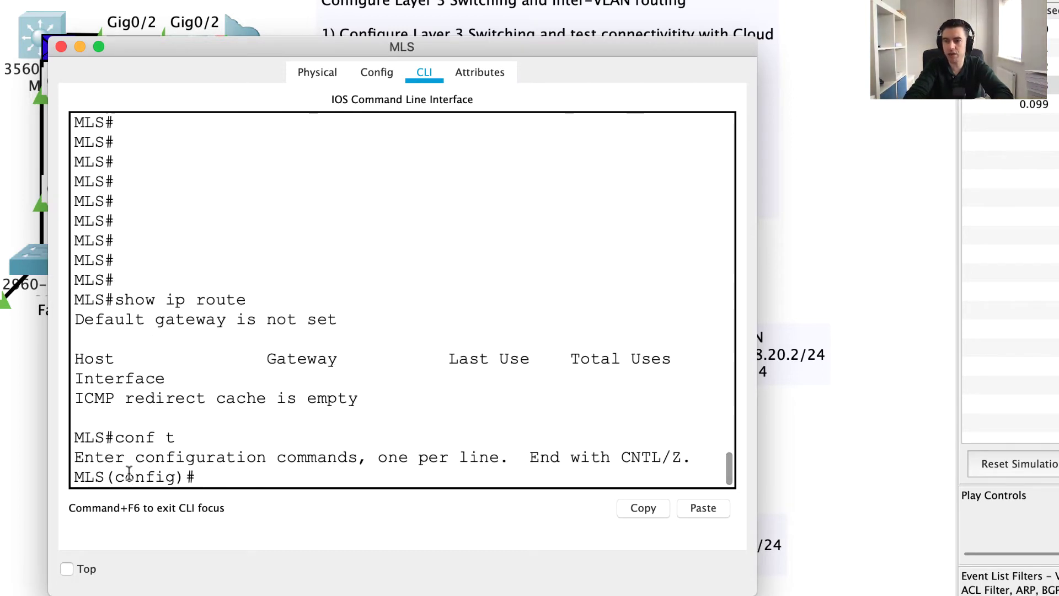
text(ip routing)
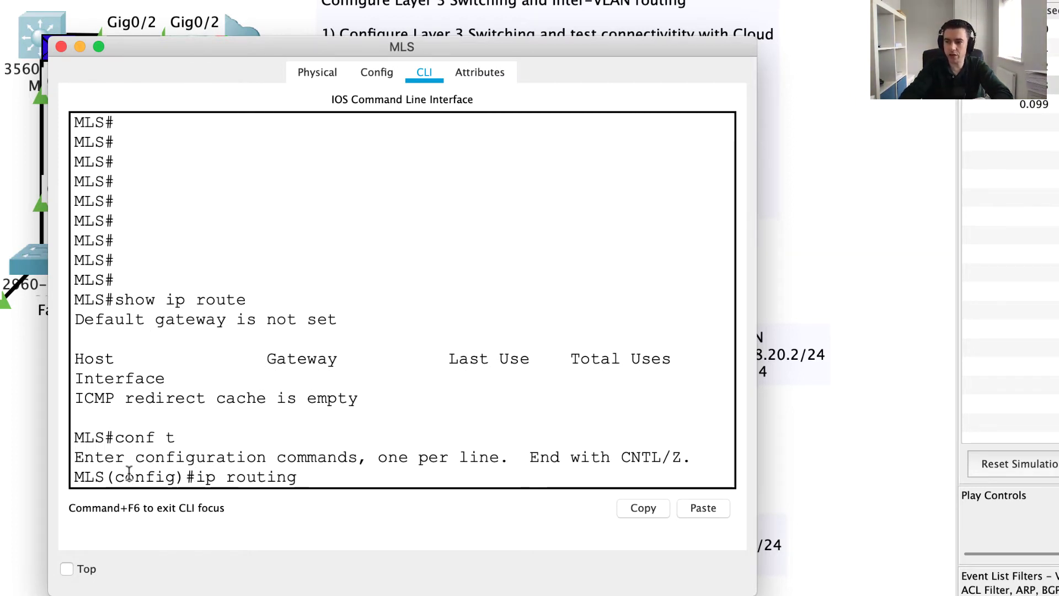
key(Return)
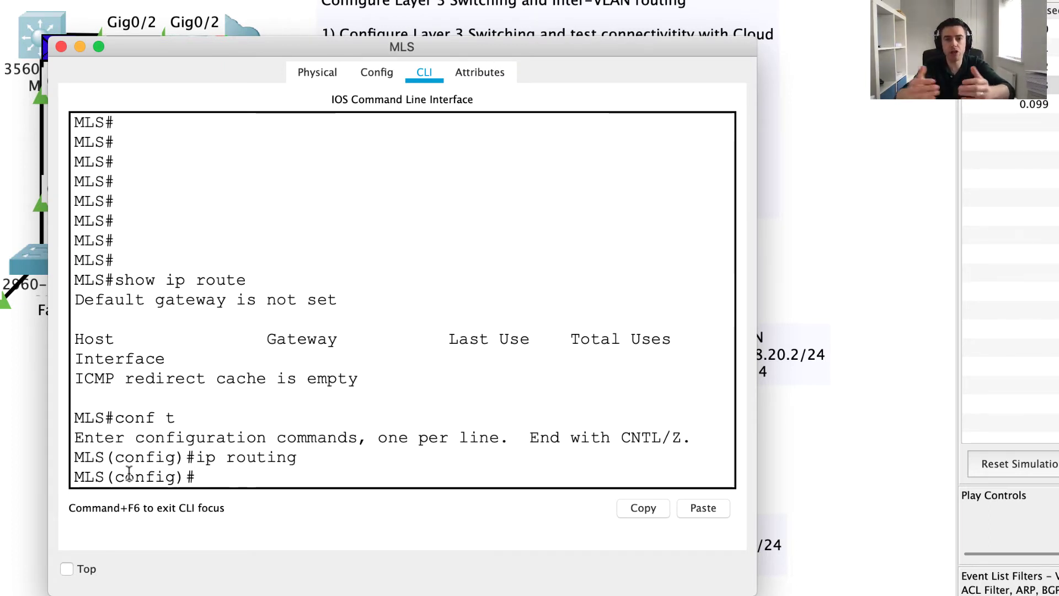
key(Return)
key(Return)
key(Return)
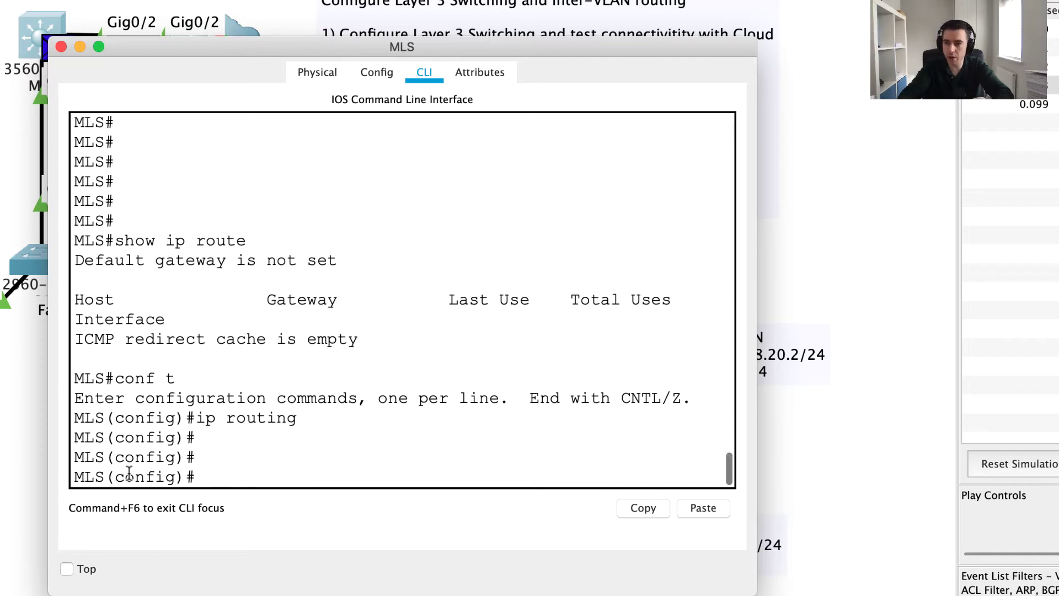
text(exit)
key(Return)
key(Return)
key(Return)
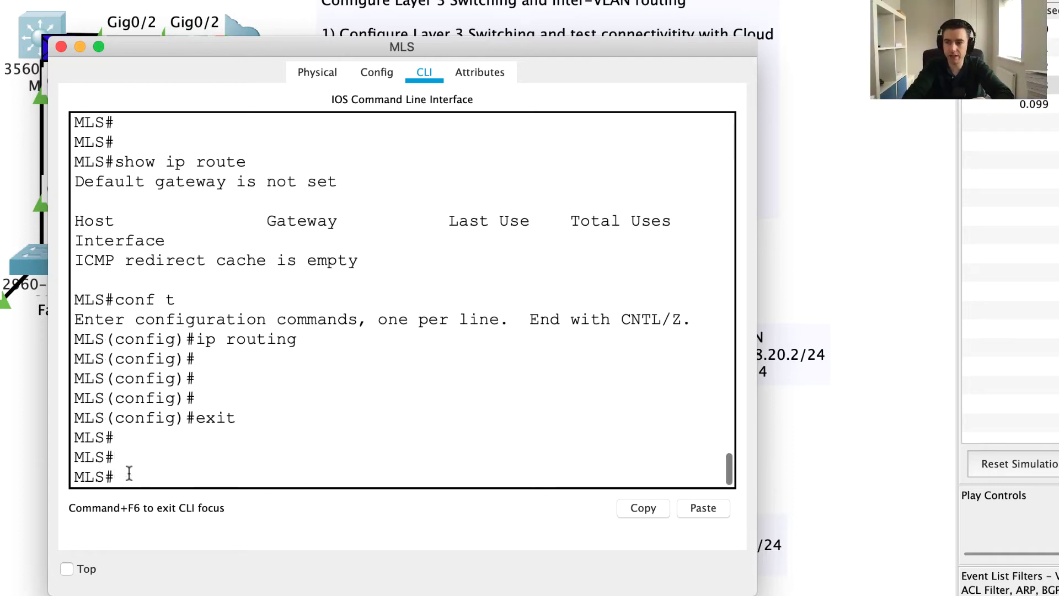
text(show ip route)
key(Return)
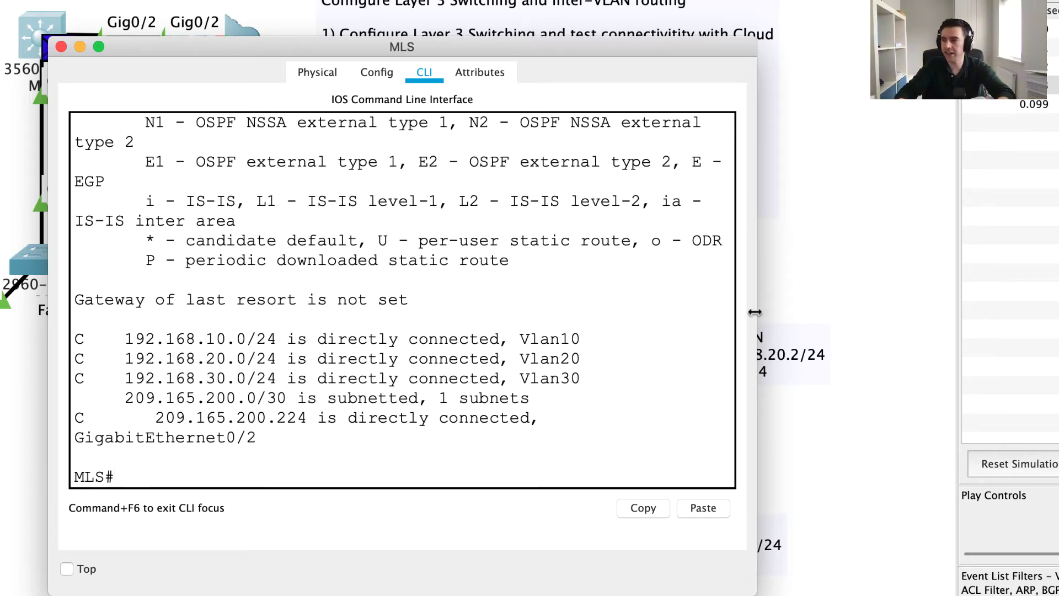
Point out the connected routes 192.168.10.0, 20.0 and 30.0 via Vlan10, Vlan20 and Vlan30.
drag(754, 316, 1056, 316)
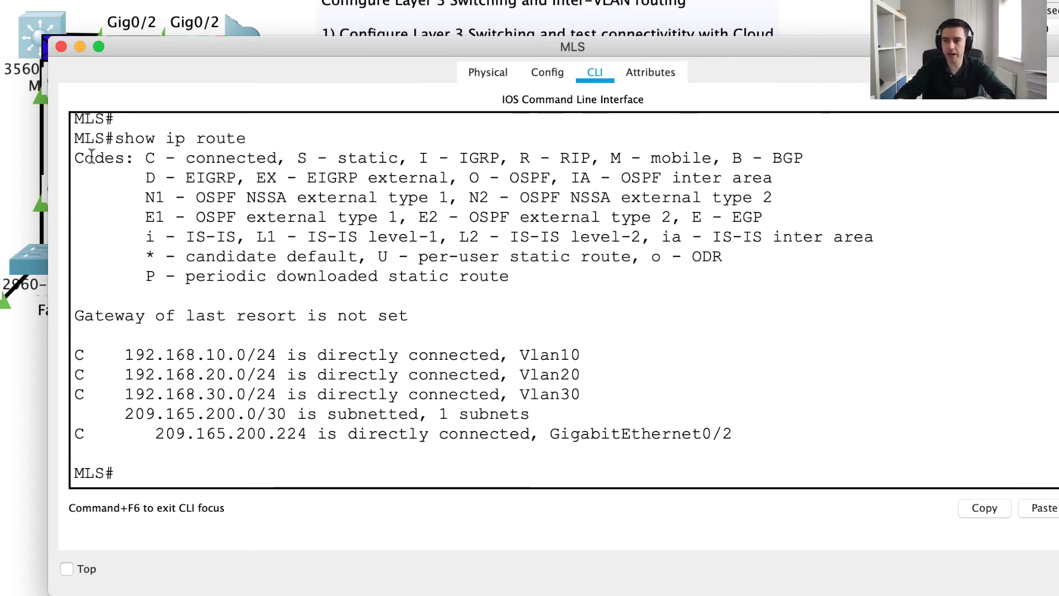
drag(74, 157, 517, 280)
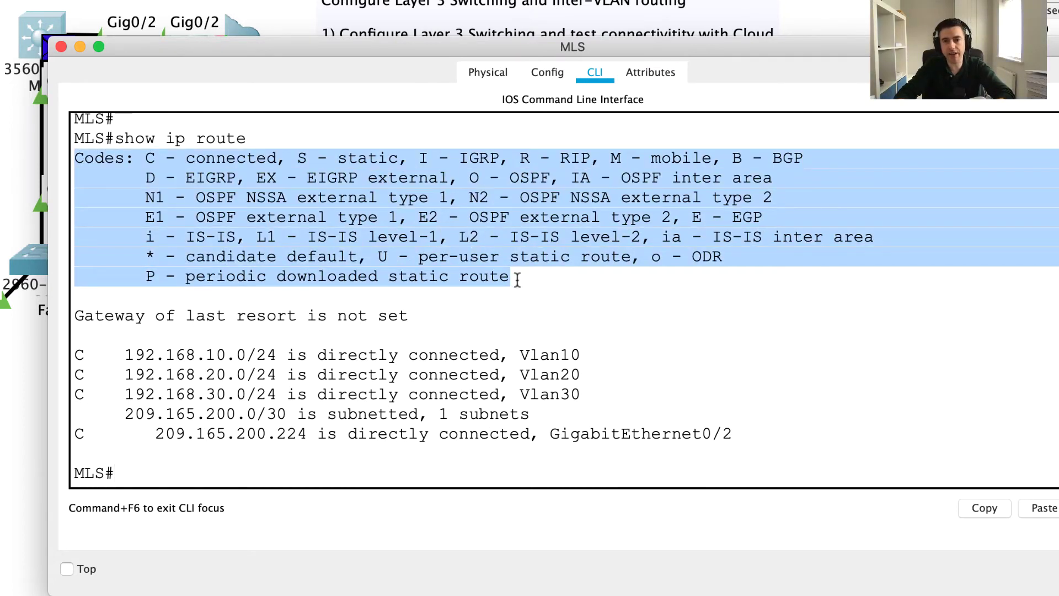
click(517, 280)
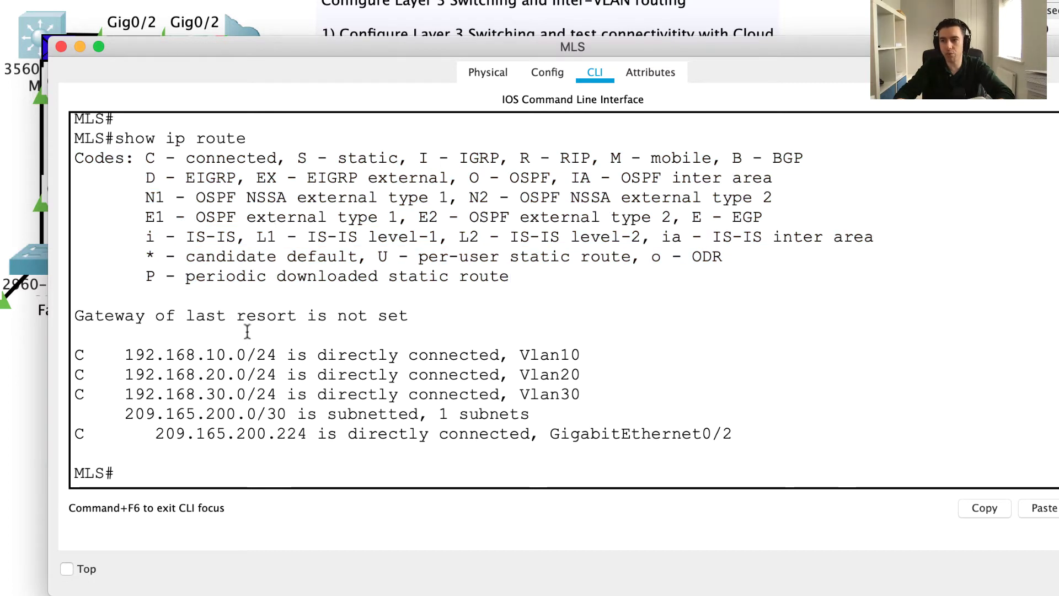
drag(75, 355, 733, 436)
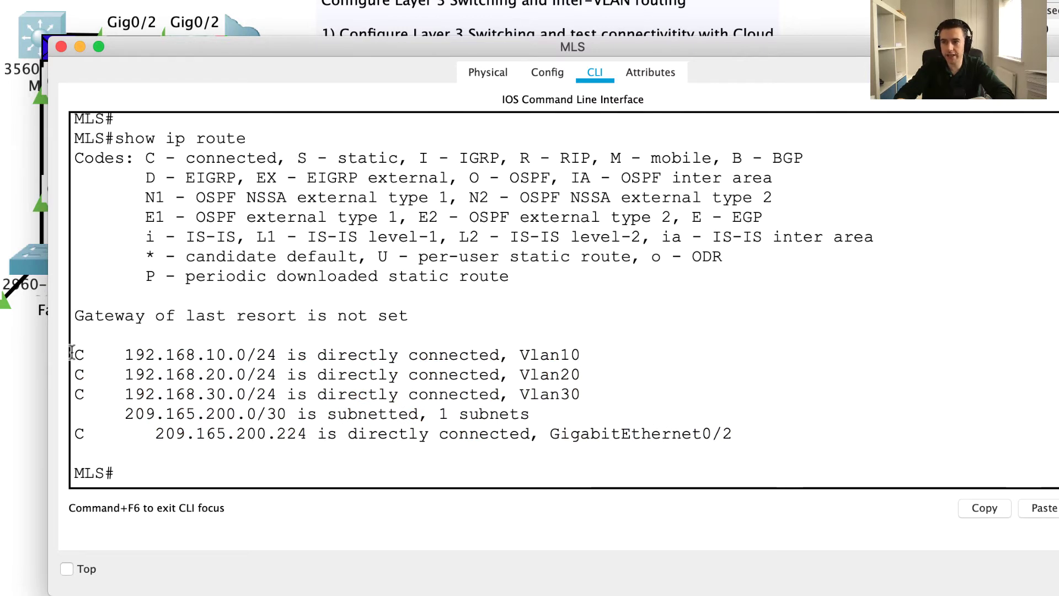
drag(72, 353, 277, 355)
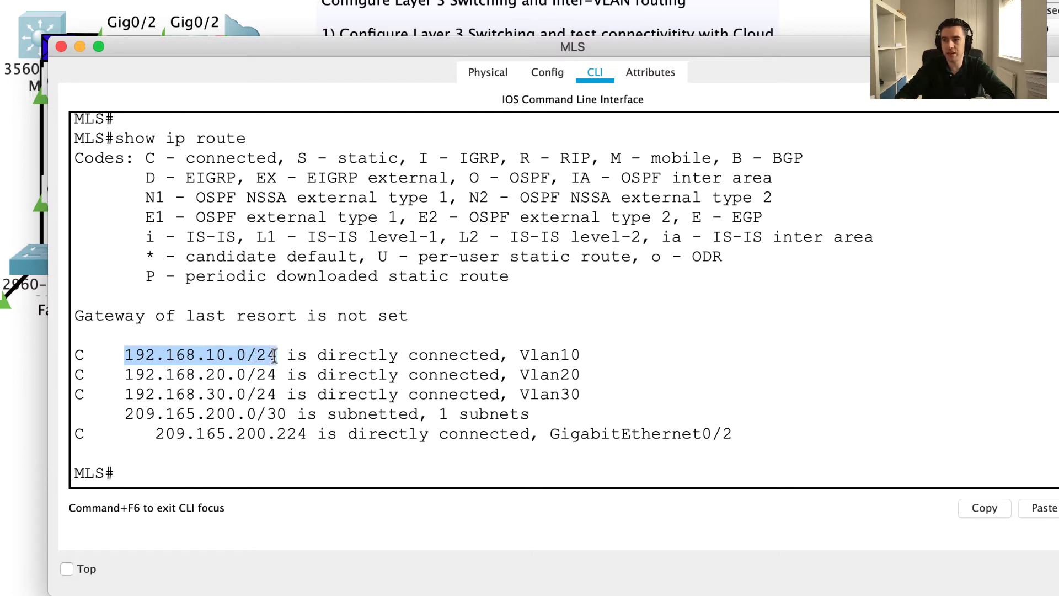
double_click(529, 354)
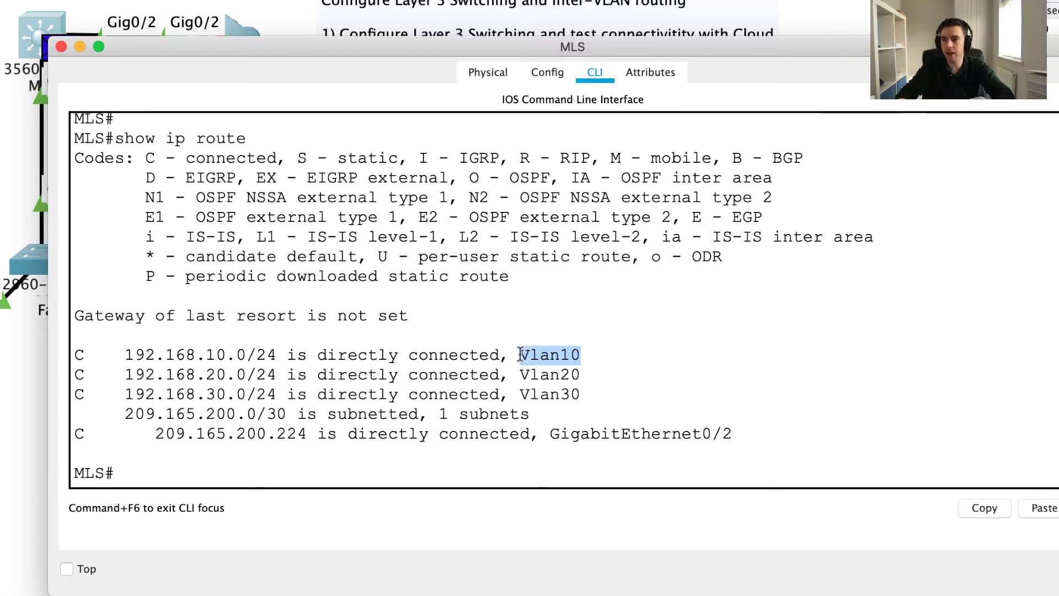
drag(307, 354, 499, 374)
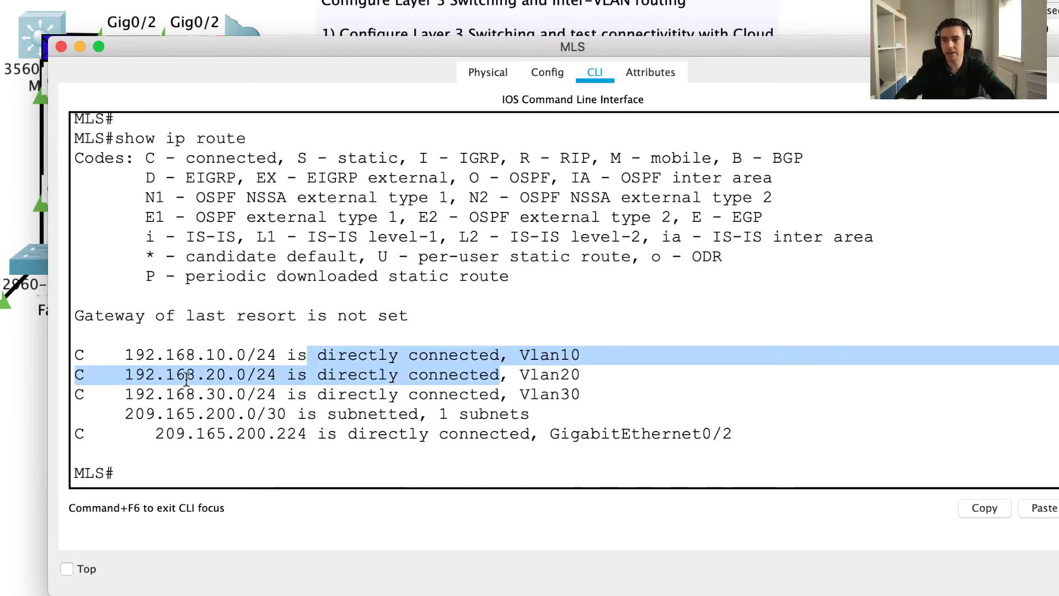
click(168, 380)
double_click(213, 375)
double_click(560, 372)
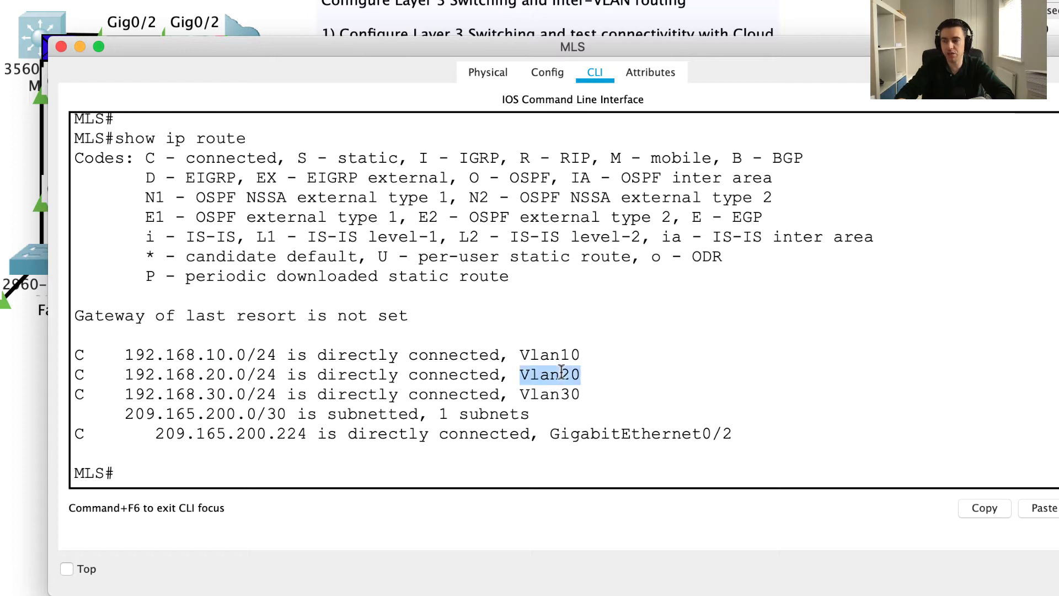
double_click(217, 393)
double_click(557, 394)
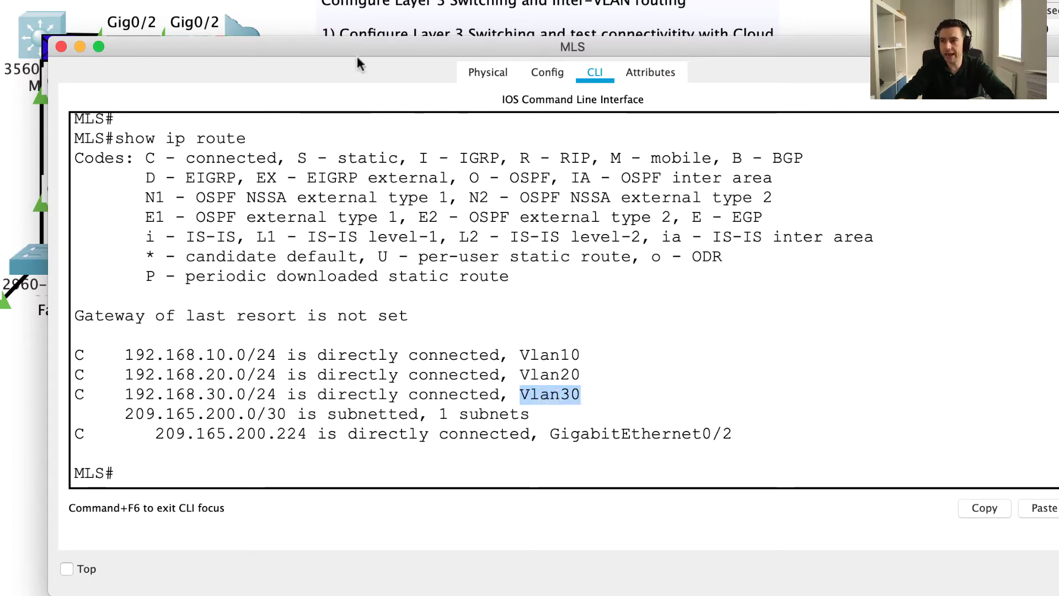
Point out the connected 209.165.200.224 route on GigabitEthernet0/2 toward the ISP.
drag(353, 54, 435, 114)
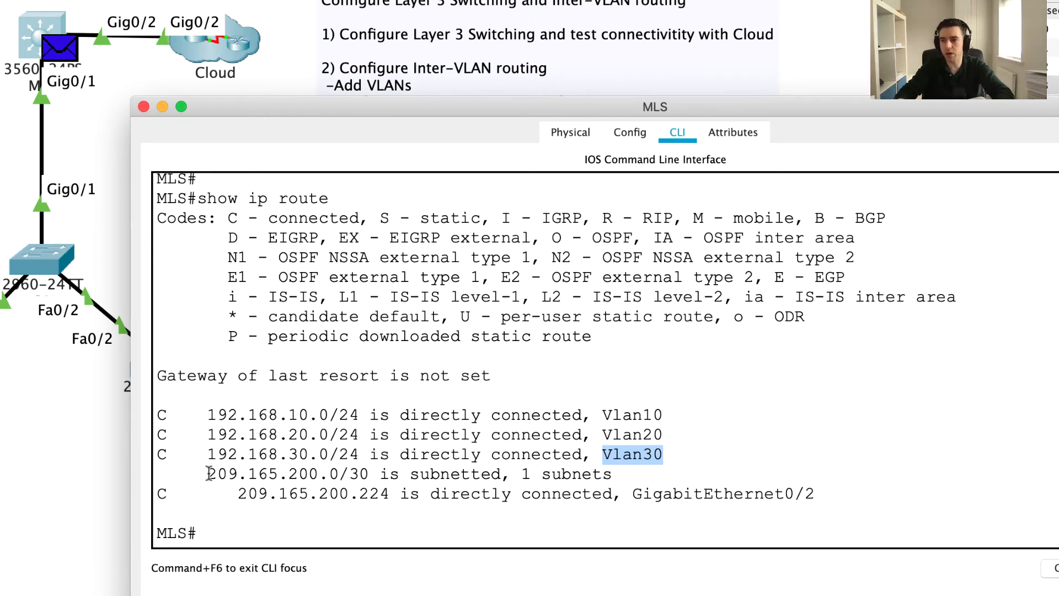
drag(208, 473, 369, 473)
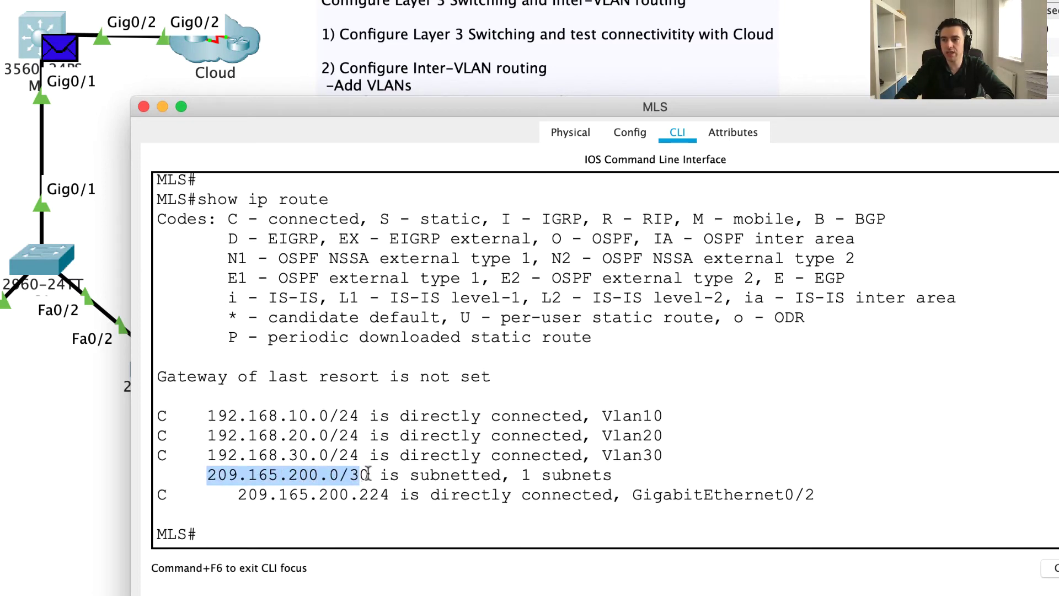
double_click(350, 498)
triple_click(395, 506)
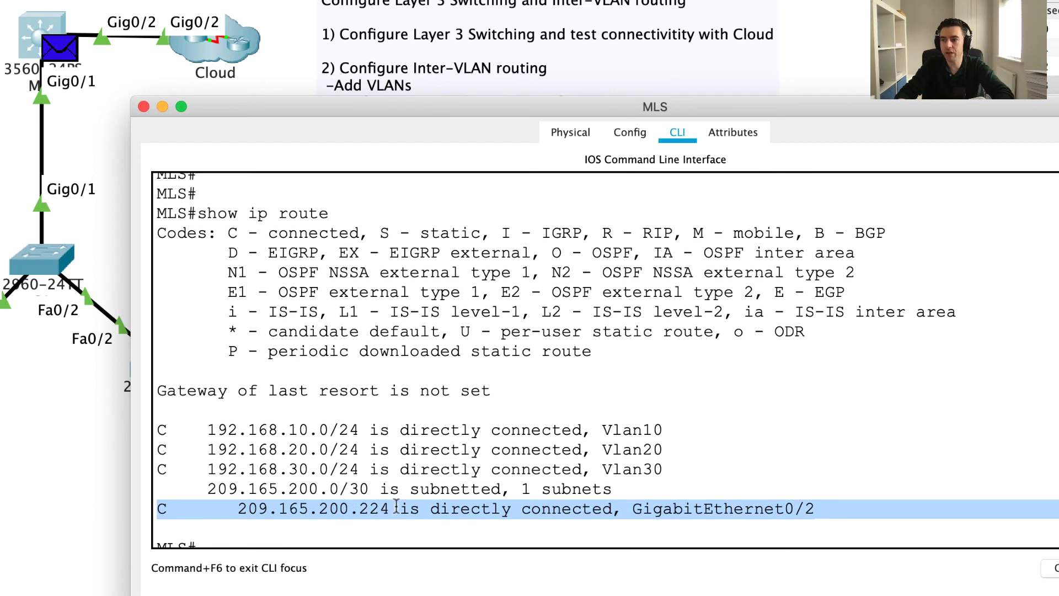
double_click(366, 508)
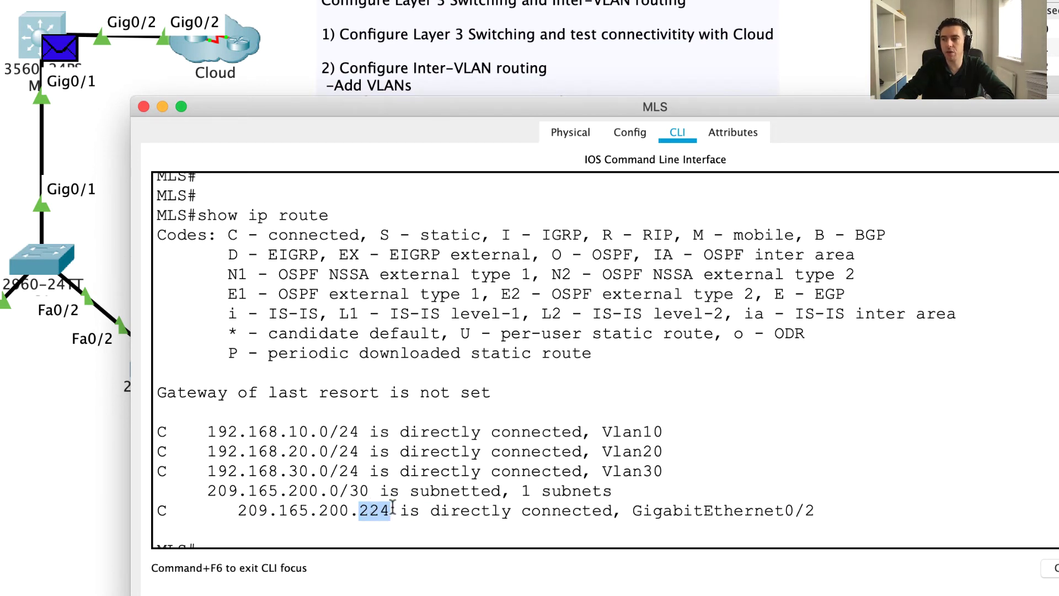
drag(632, 510, 842, 513)
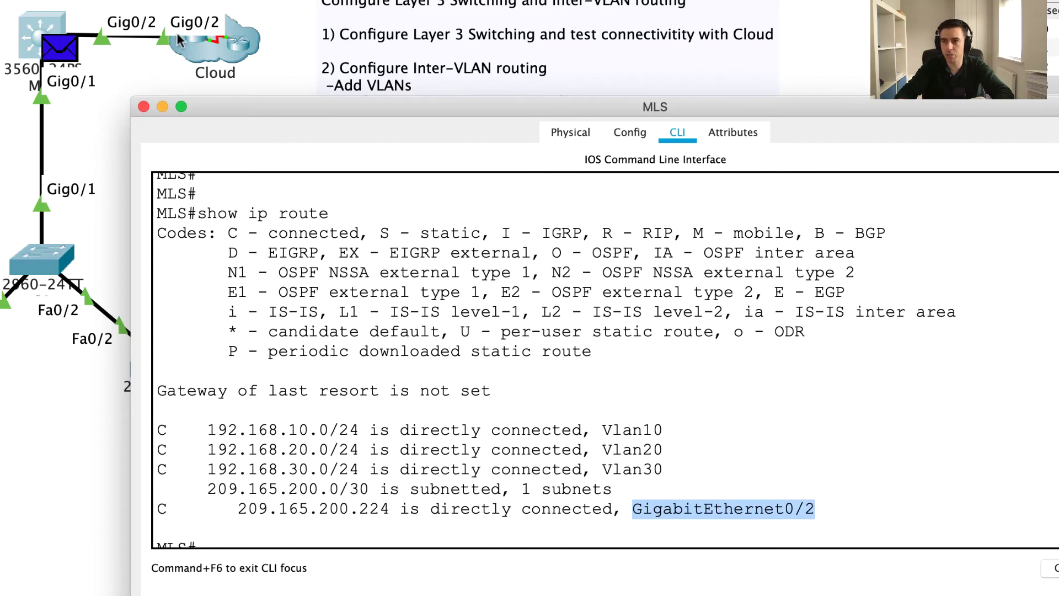
click(321, 291)
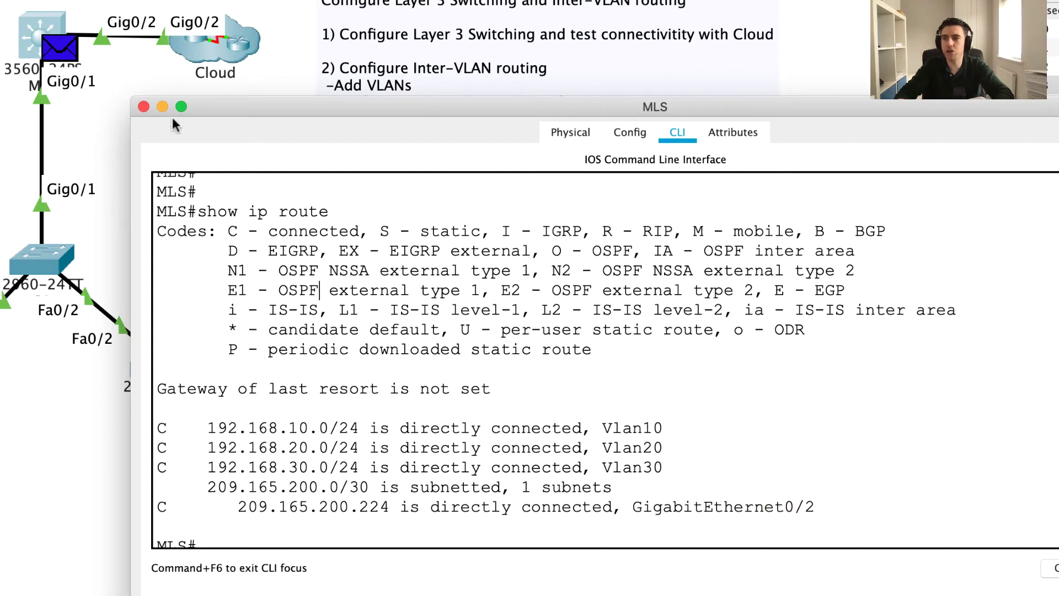
Close the MLS window and send a simulated test PDU from PC0 to PC1.
click(144, 106)
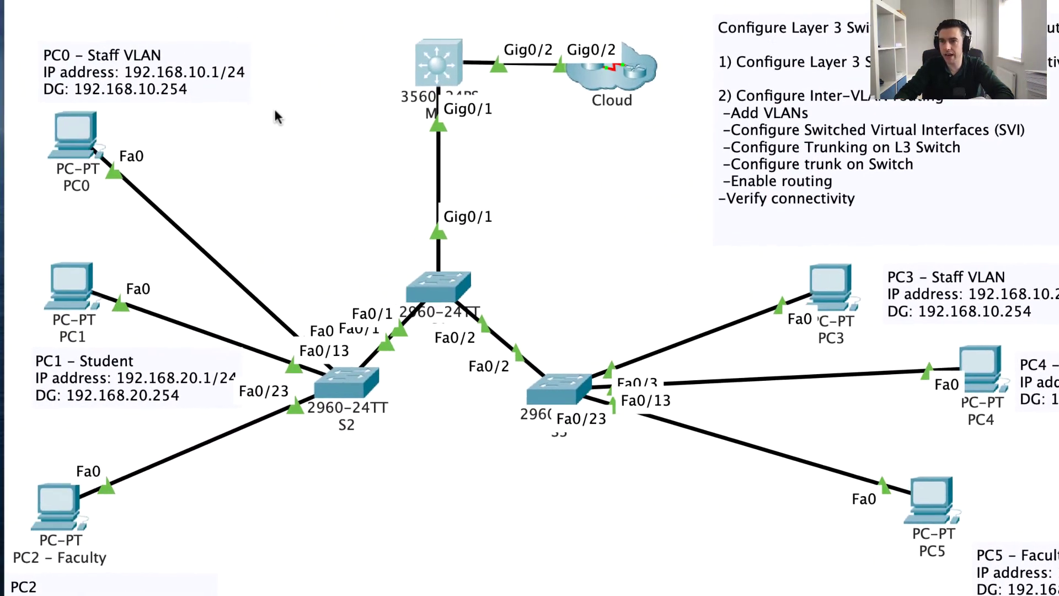
click(83, 132)
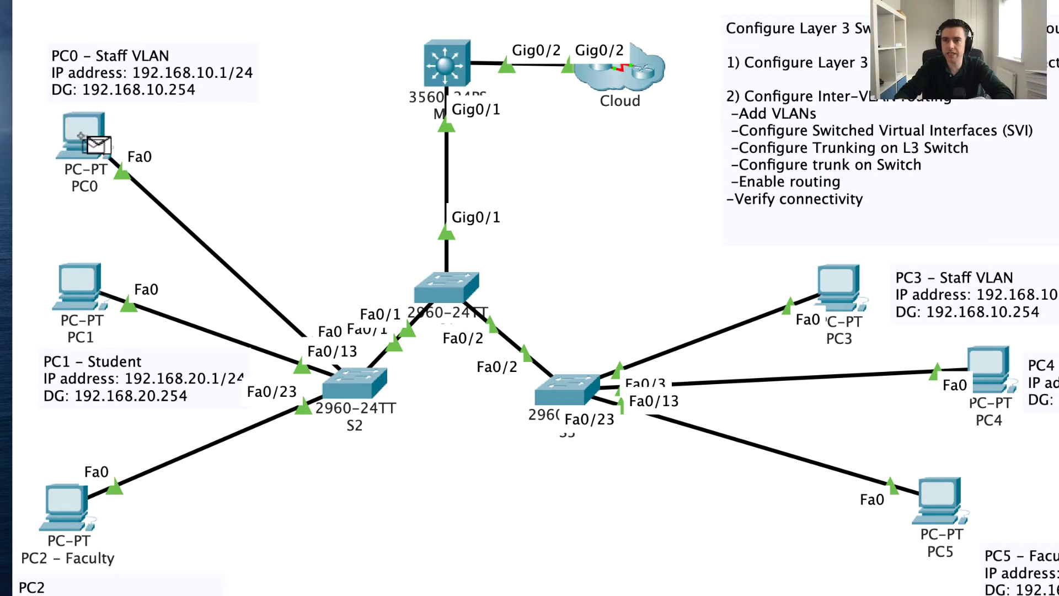
click(81, 302)
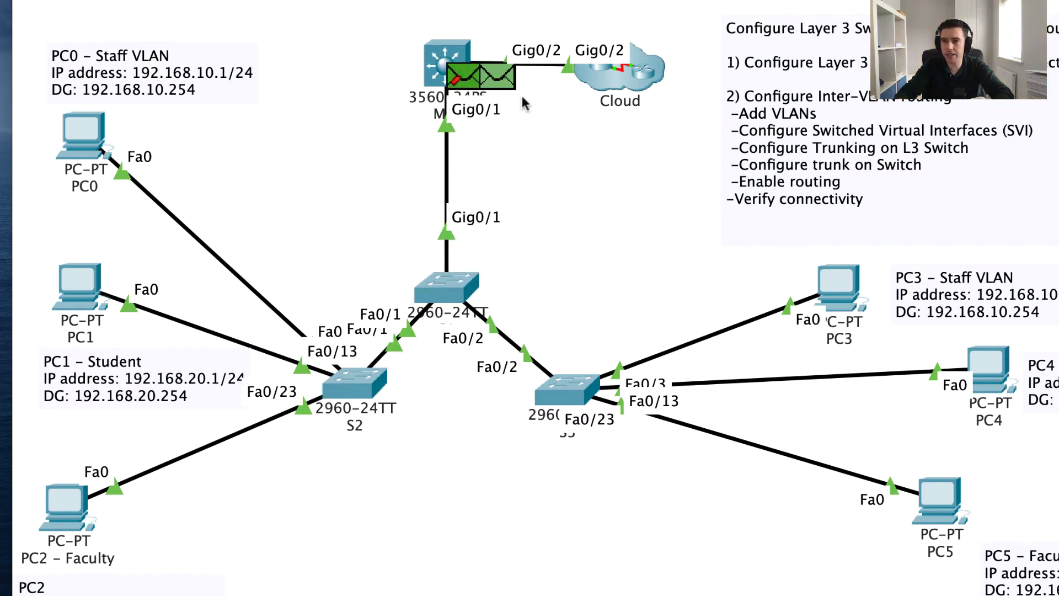
mouse_move(453, 73)
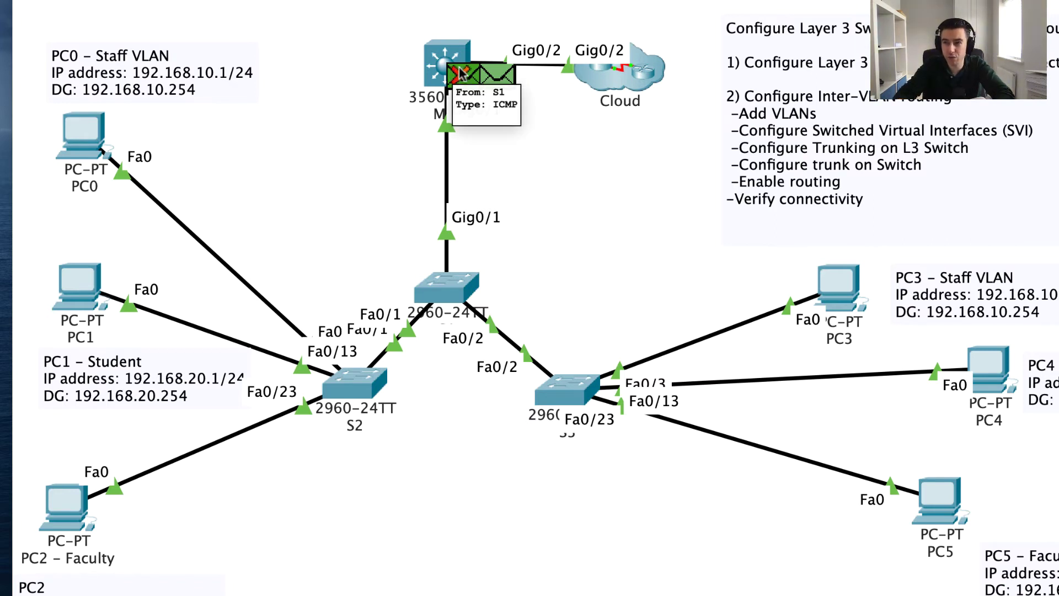
mouse_move(498, 78)
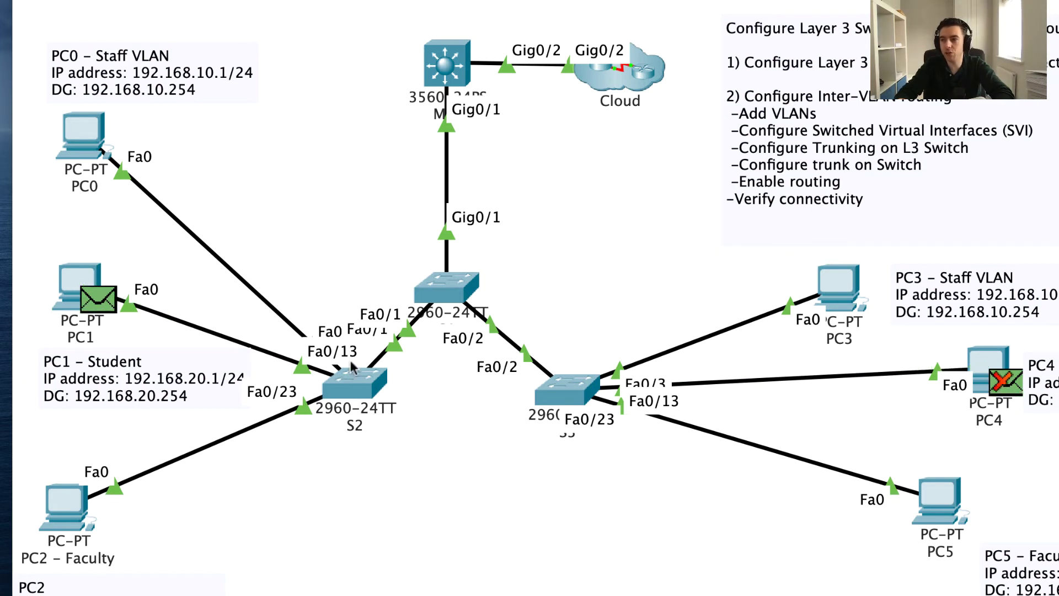
mouse_move(1008, 389)
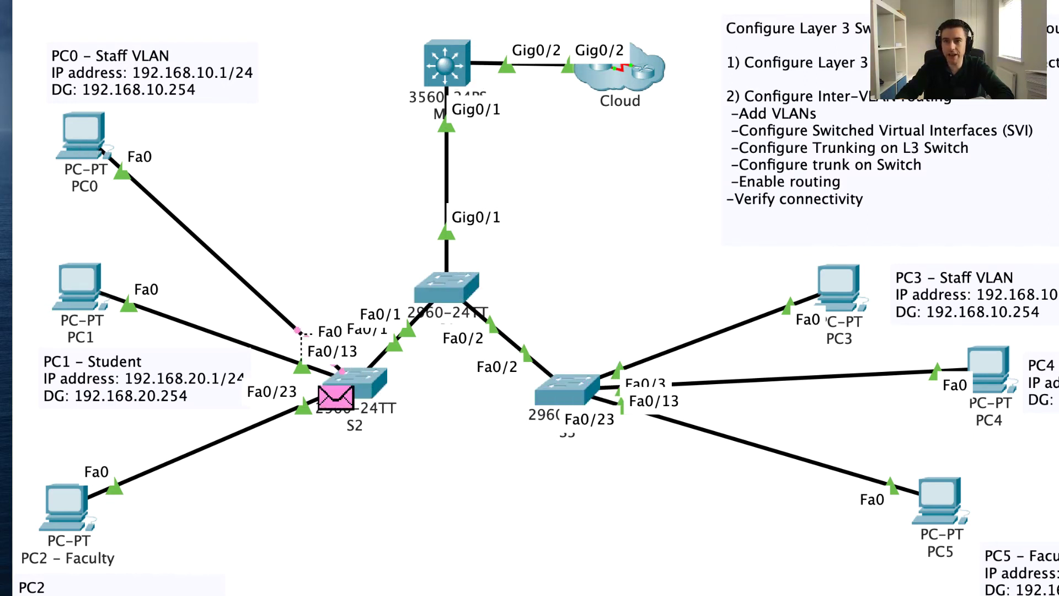
mouse_move(70, 137)
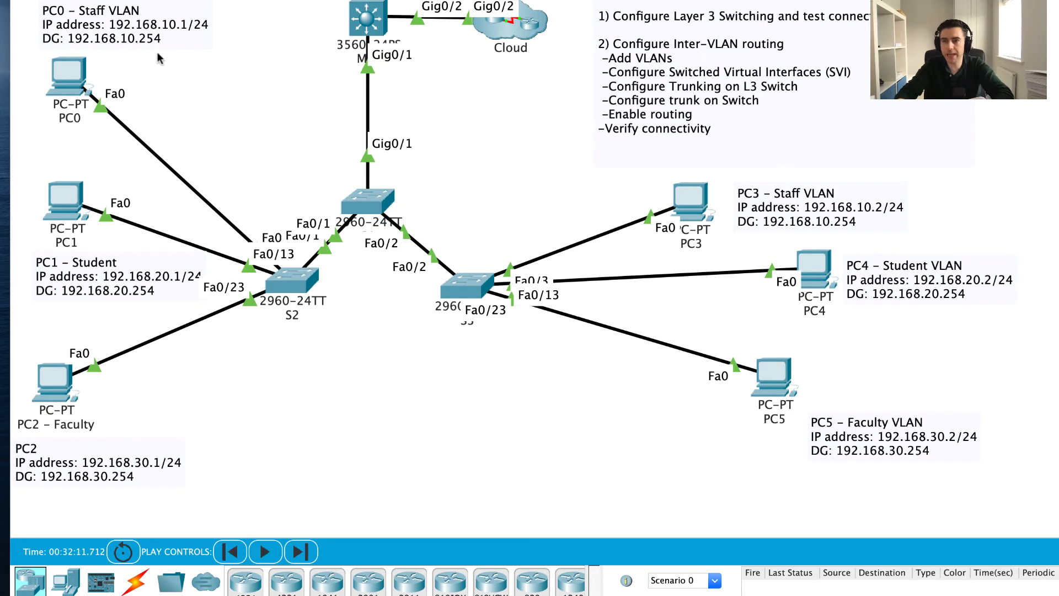
Send a new simple PDU from PC0 to PC1, which completes Successful.
click(68, 78)
click(71, 200)
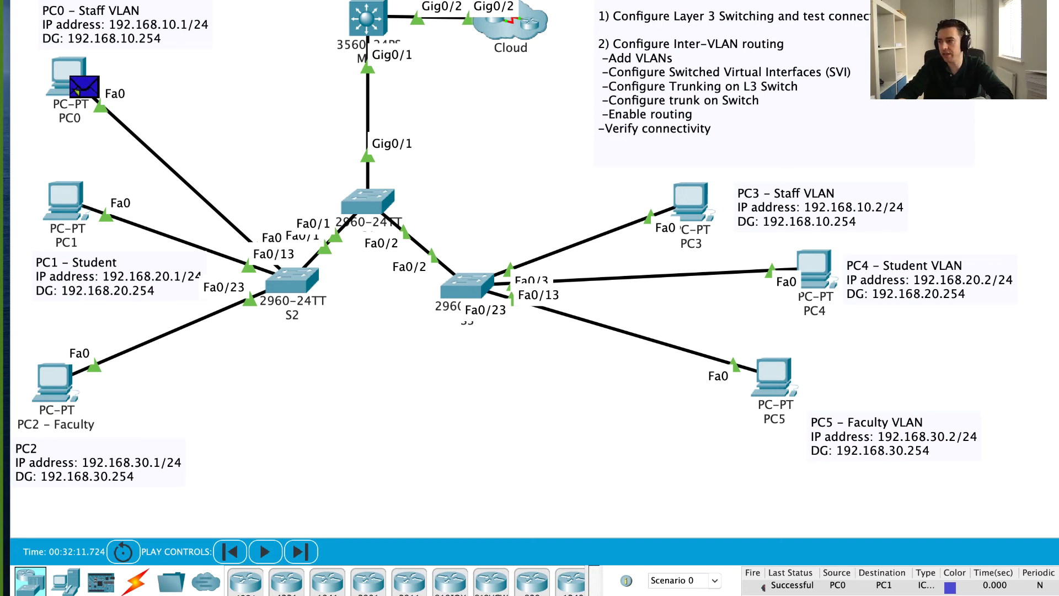
In Realtime mode, ping from PC1 to PC5, then delete the test ping list.
key(shift+r)
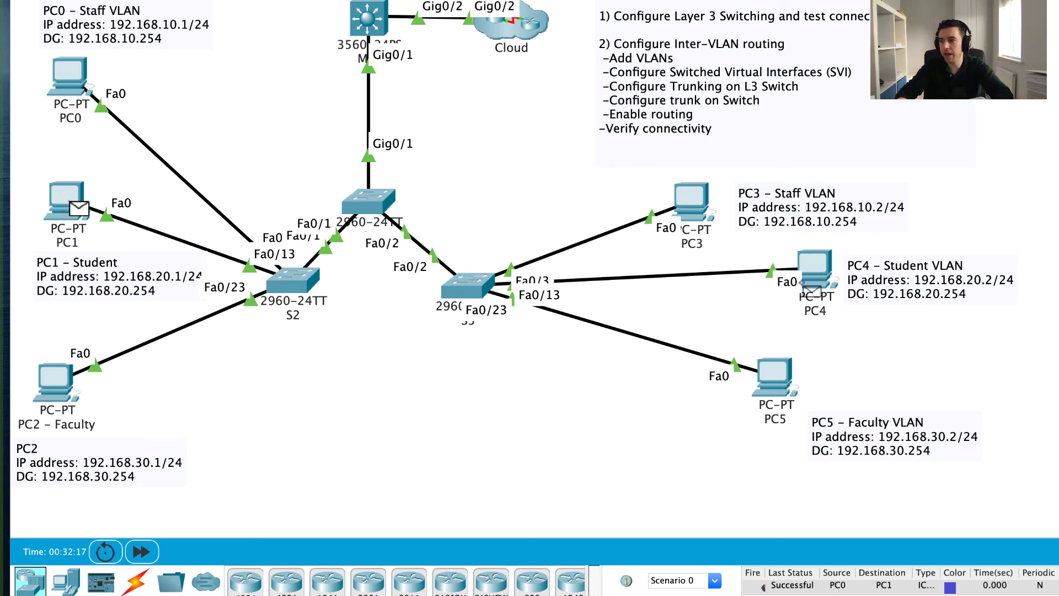
mouse_move(769, 376)
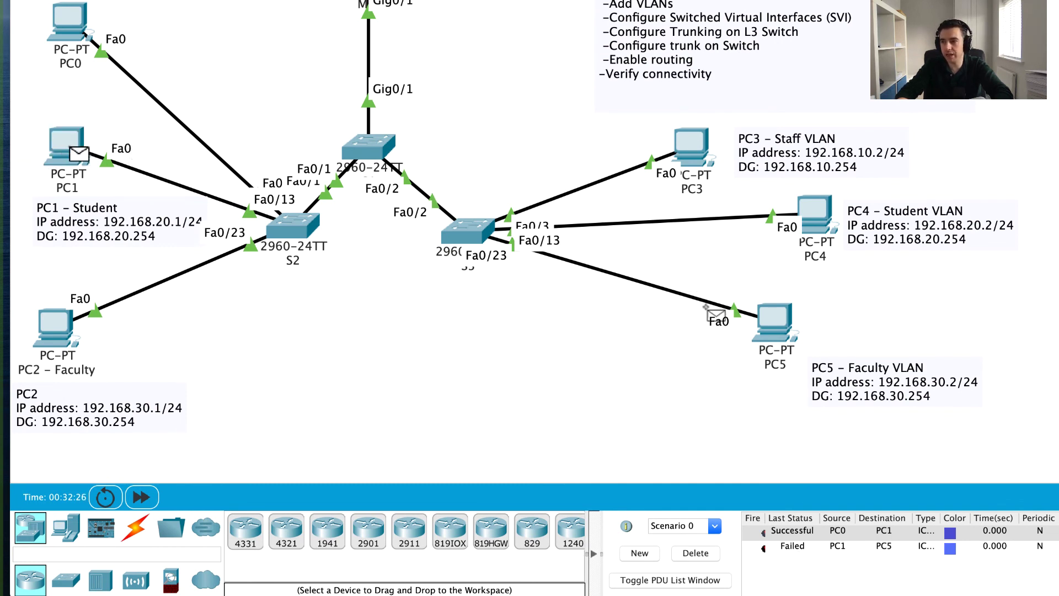
click(776, 322)
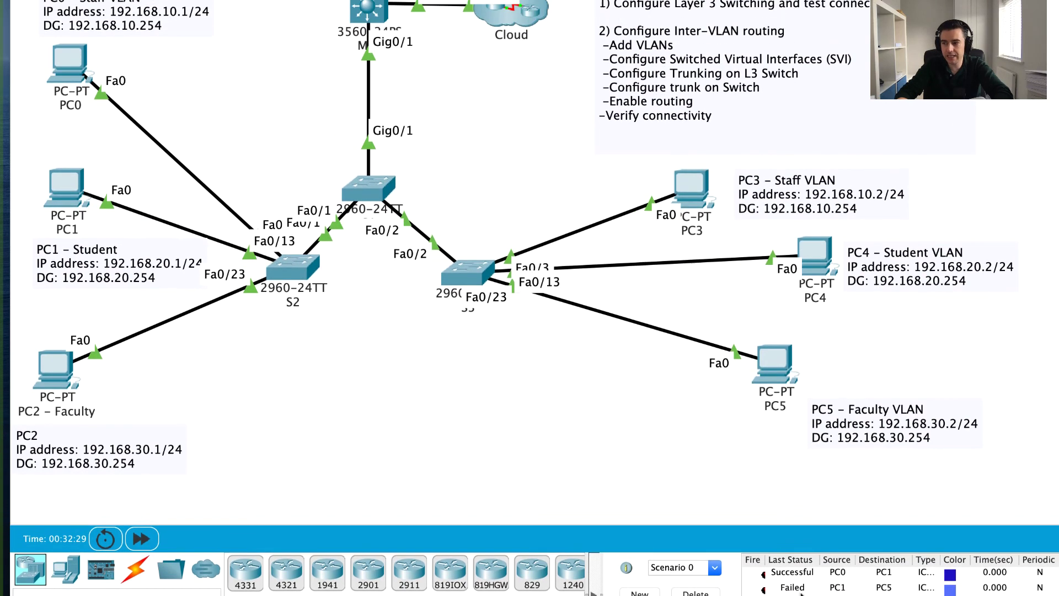
click(695, 594)
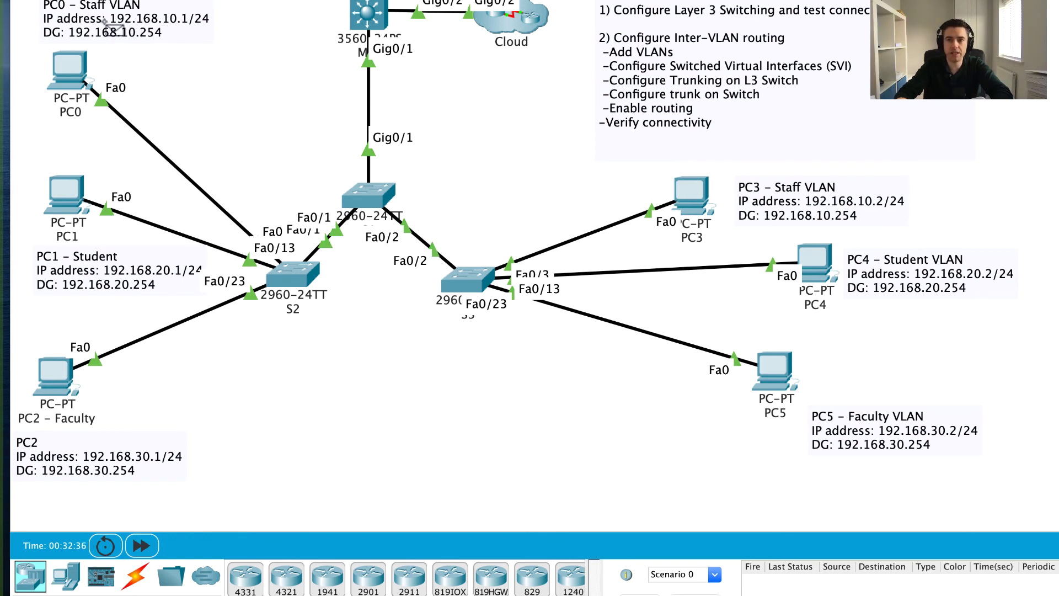
Send a simple PDU from PC0 to the ISP behind the Cloud.
click(69, 70)
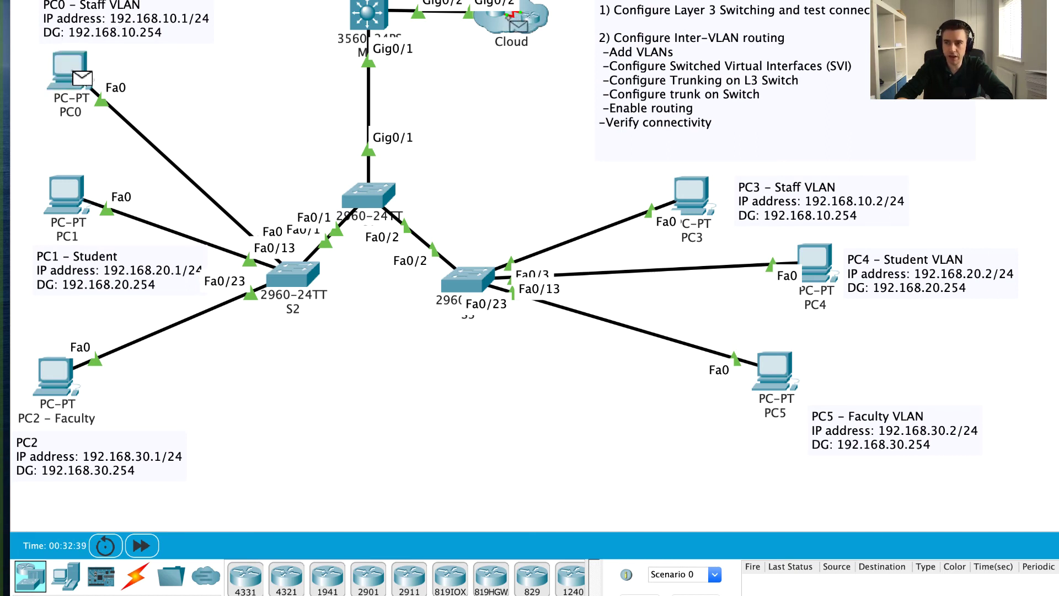
click(517, 25)
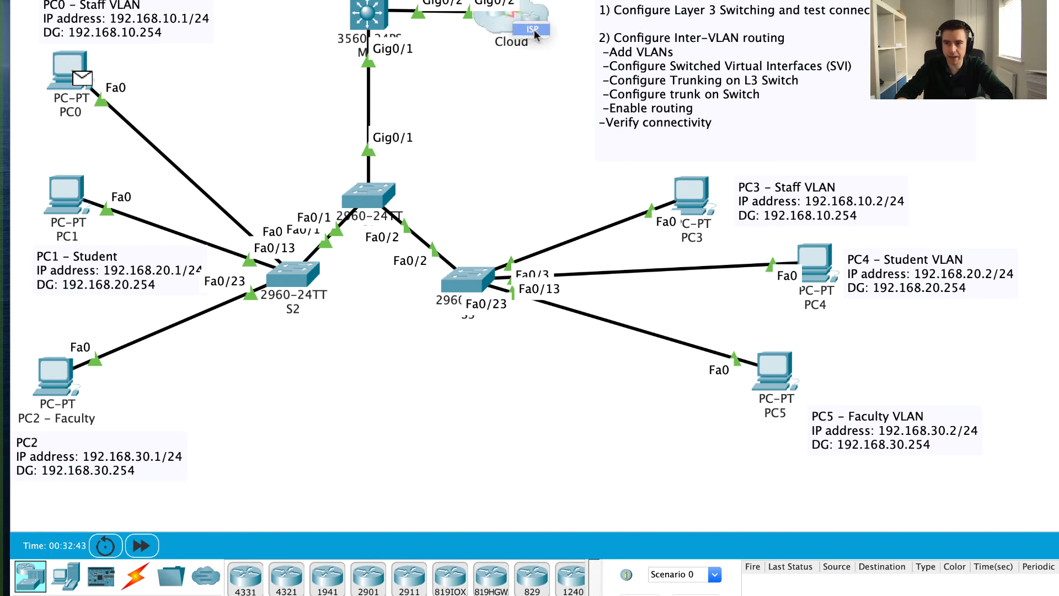
click(532, 29)
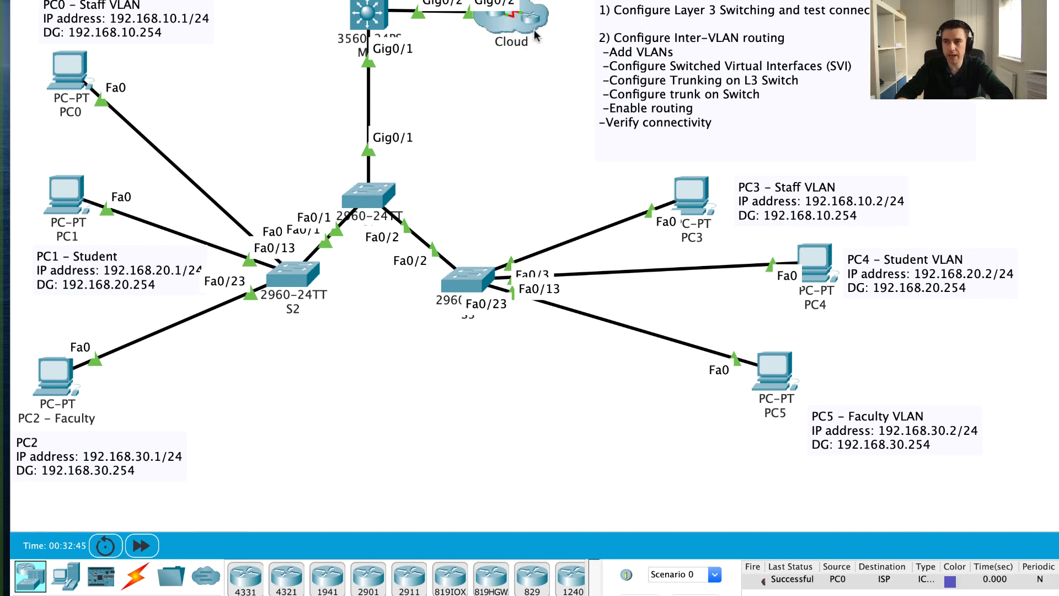